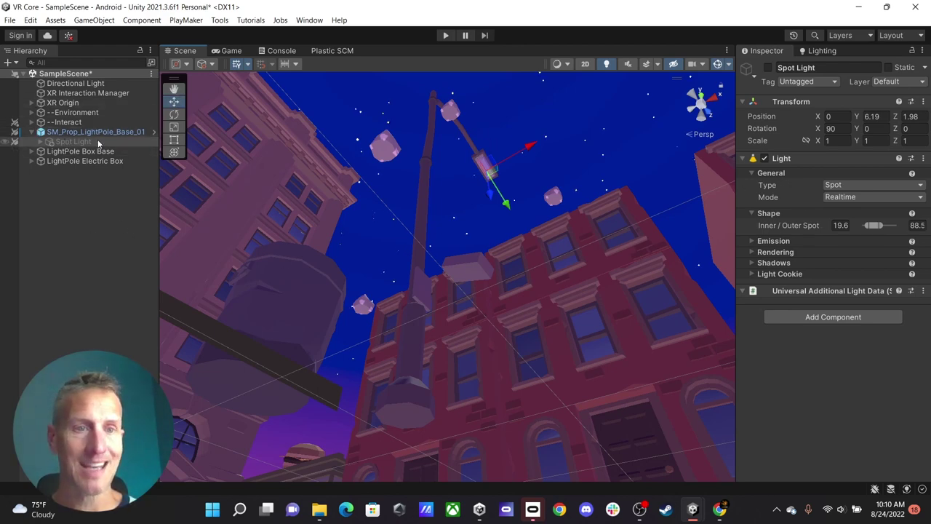
Step: Activate the Spot Light to preview it on the light pole, and deactivate it again
{"action": "left_click", "coordinate": [768, 68]}
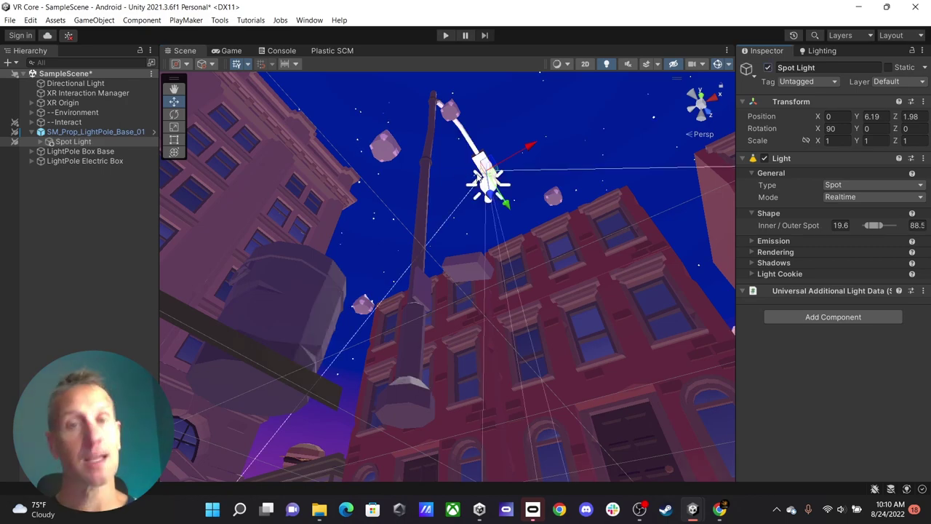
{"action": "left_click_drag", "start_coordinate": [493, 185], "coordinate": [529, 136], "text": "alt"}
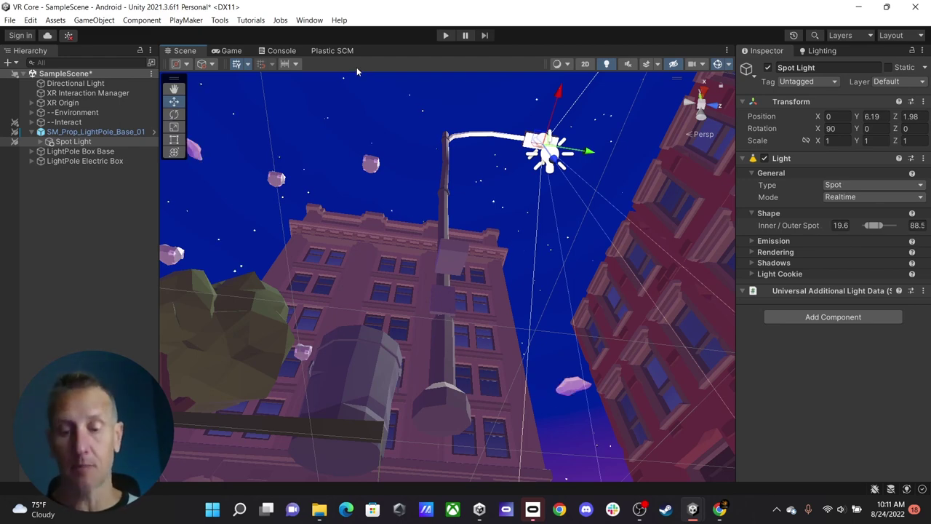
{"action": "left_click", "coordinate": [767, 67]}
Step: Add a Select Entered event to the XR Socket Interactor of LightPole Box Base and assign the Spot Light as its target object
{"action": "left_click_drag", "start_coordinate": [567, 342], "coordinate": [423, 269], "text": "alt"}
{"action": "left_click", "coordinate": [70, 152]}
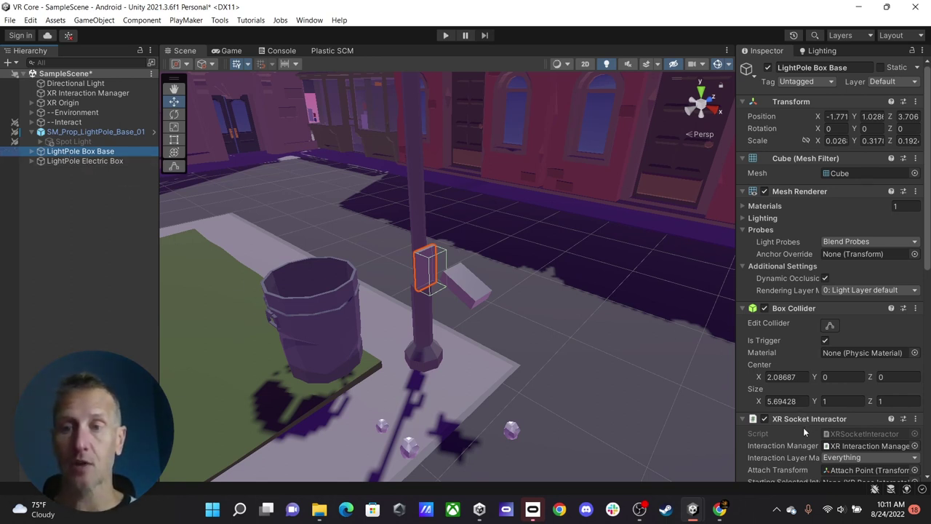
{"action": "scroll", "coordinate": [803, 424], "scroll_direction": "down", "scroll_amount": 5}
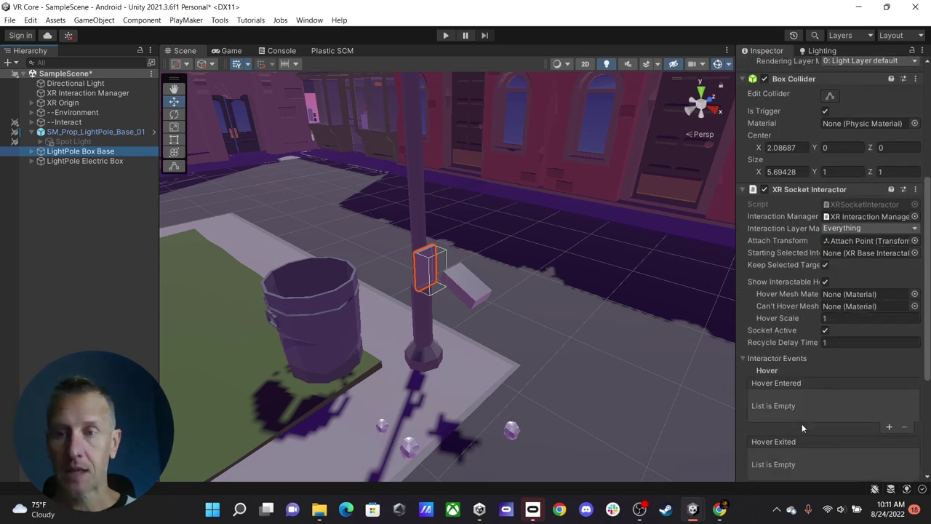
{"action": "mouse_move", "coordinate": [778, 369]}
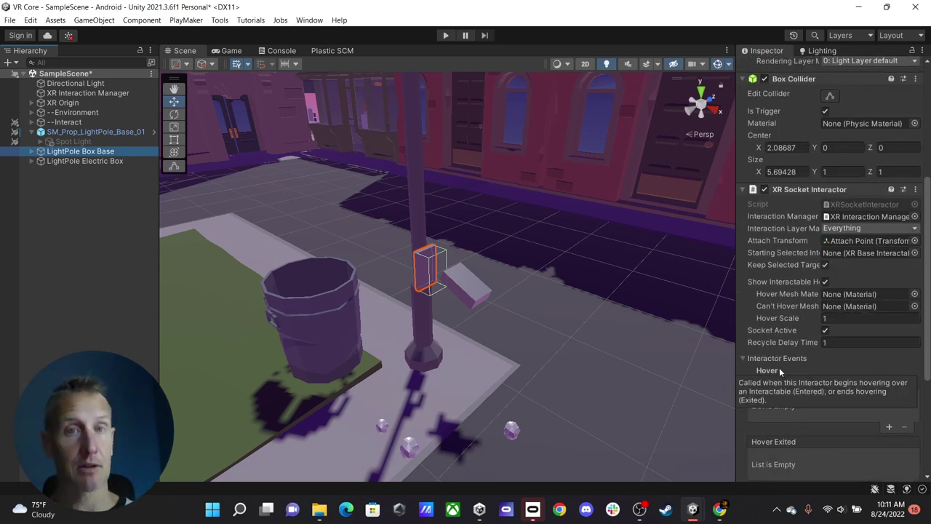
{"action": "scroll", "coordinate": [779, 367], "scroll_direction": "down", "scroll_amount": 2}
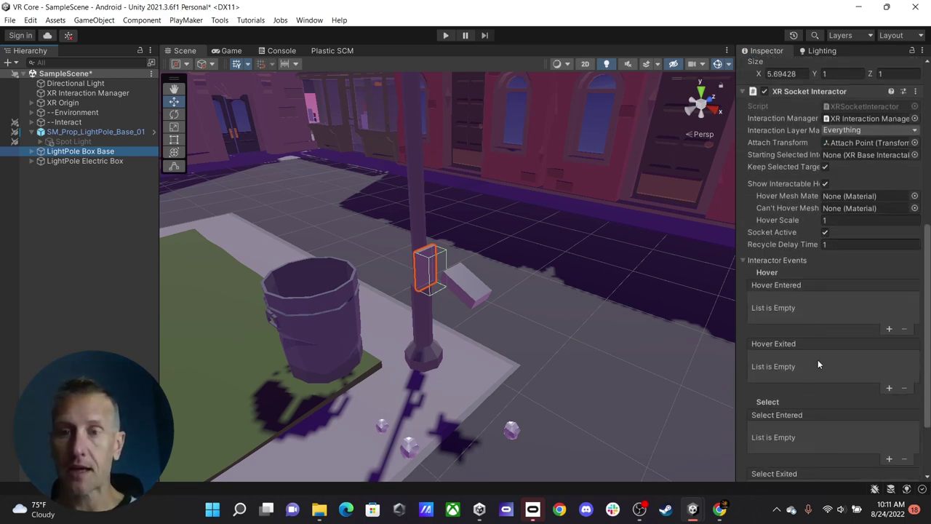
{"action": "scroll", "coordinate": [809, 283], "scroll_direction": "down", "scroll_amount": 2}
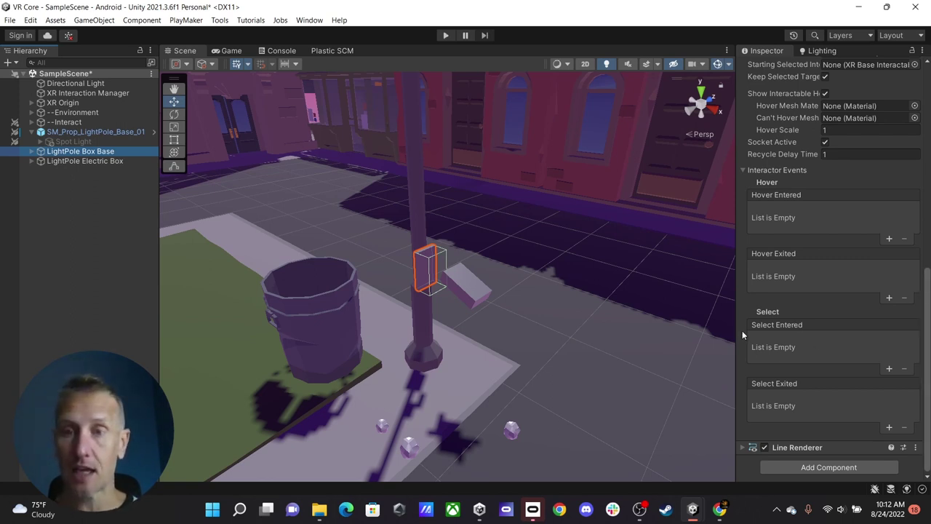
{"action": "left_click", "coordinate": [889, 370]}
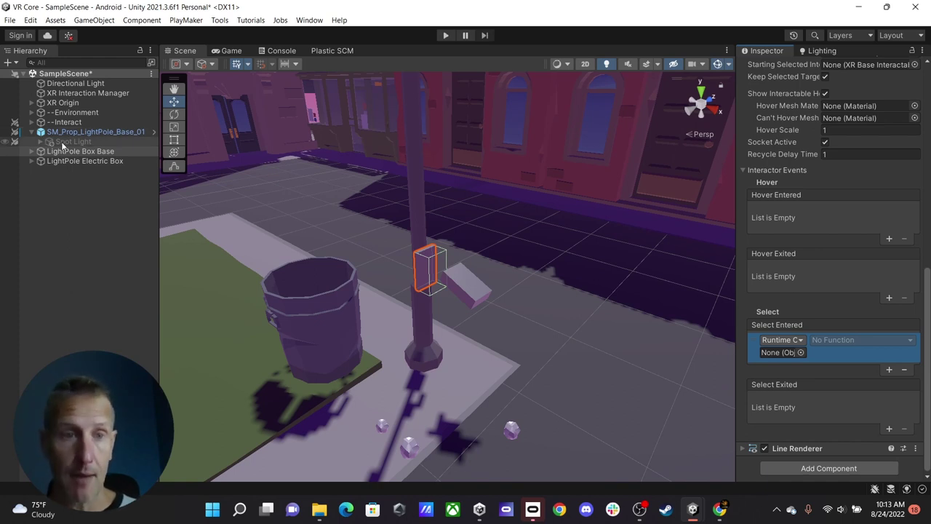
{"action": "left_click_drag", "start_coordinate": [63, 144], "coordinate": [792, 353]}
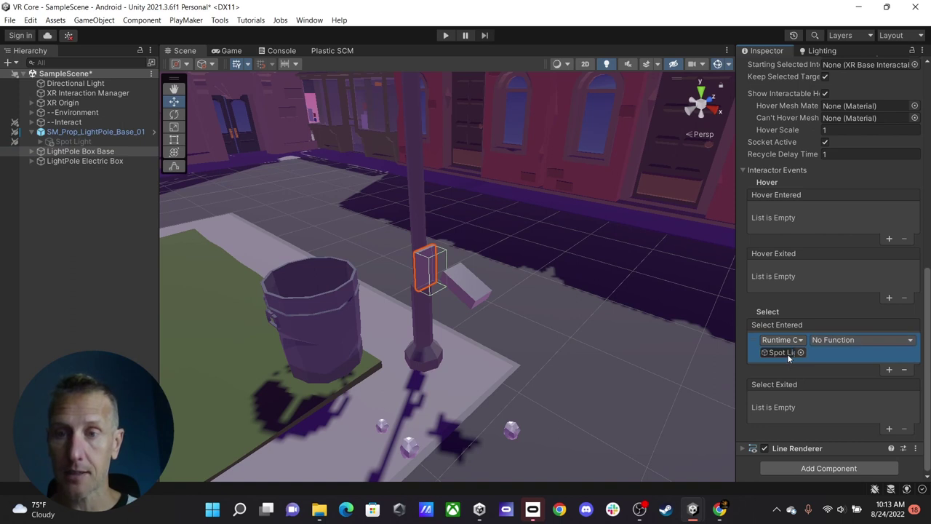
Step: Set the Spot Light event's function to GameObject.SetActive with its value enabled
{"action": "left_click", "coordinate": [830, 340]}
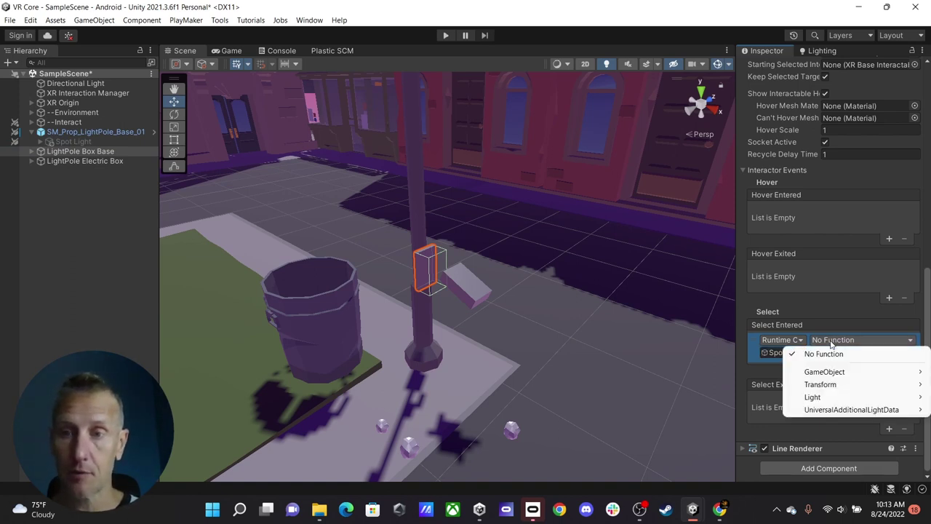
{"action": "mouse_move", "coordinate": [836, 371]}
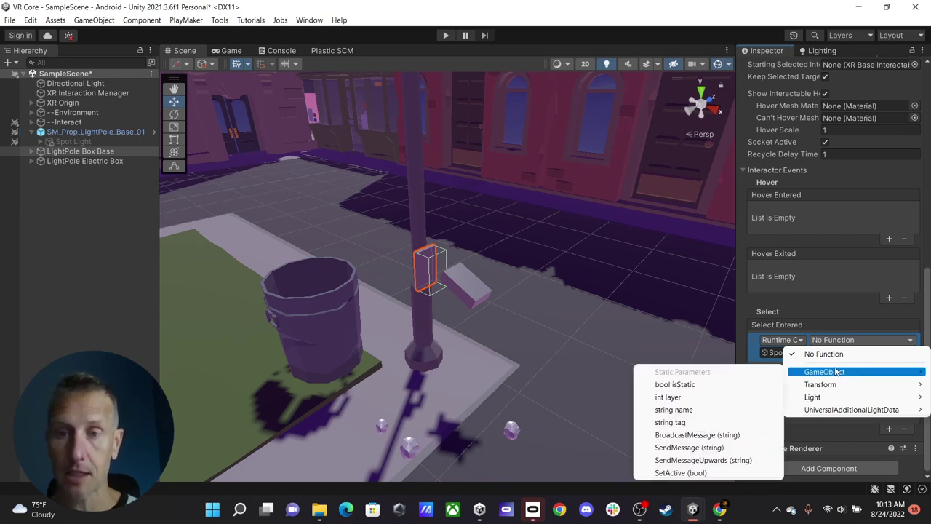
{"action": "left_click", "coordinate": [668, 473]}
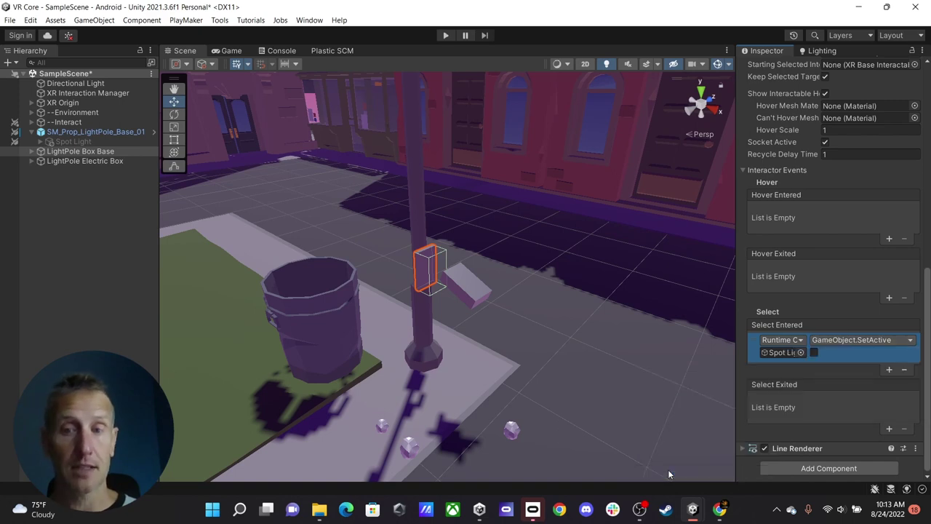
{"action": "left_click", "coordinate": [814, 353]}
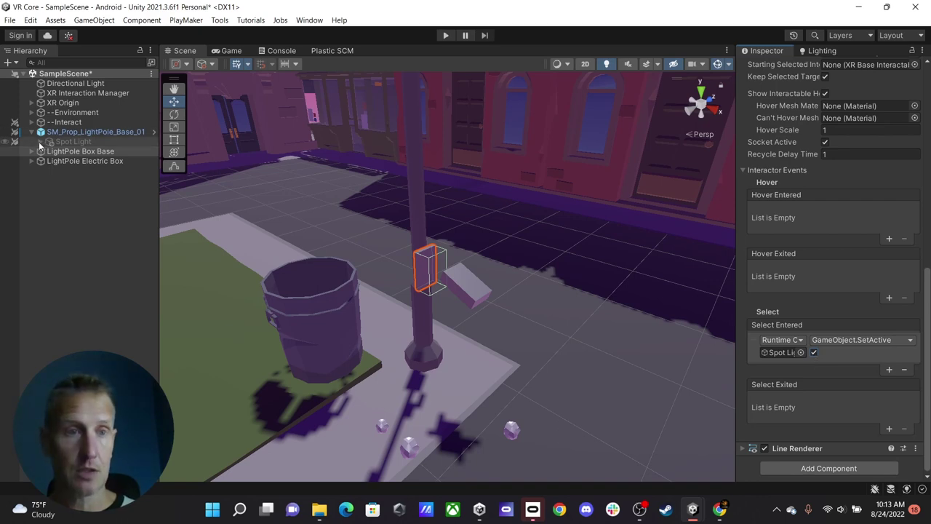
Step: Toggle the Spot Light's active state on and back off to demonstrate what SetActive controls
{"action": "left_click", "coordinate": [73, 141]}
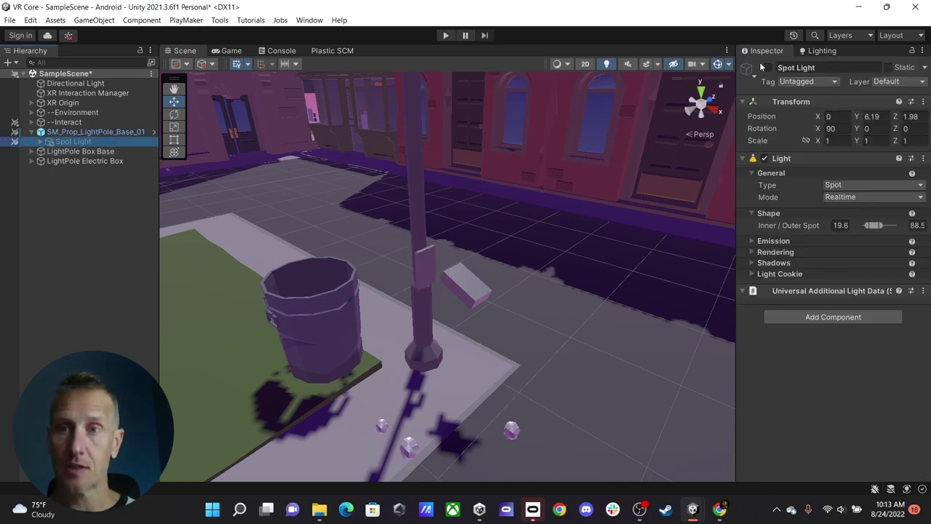
{"action": "left_click", "coordinate": [768, 67]}
{"action": "left_click", "coordinate": [767, 68]}
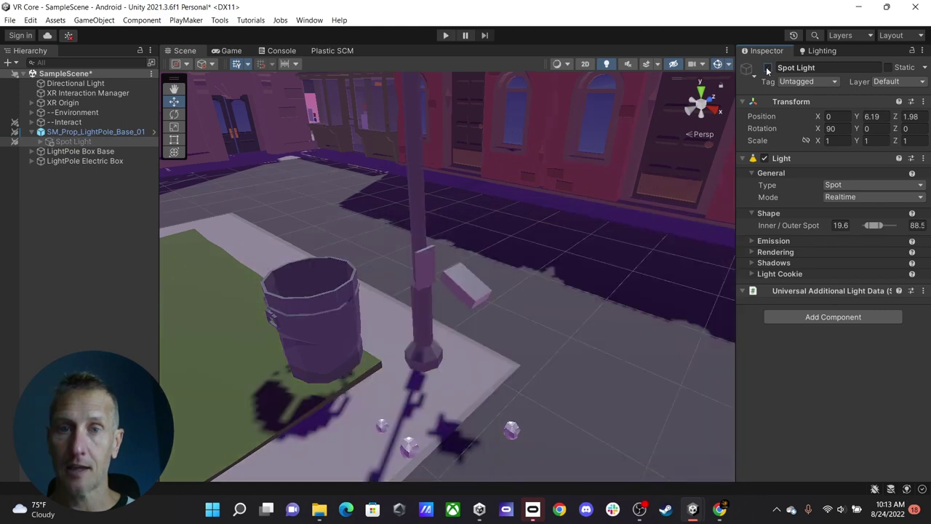
Step: Add an Audio Source component to LightPole Box Base
{"action": "left_click", "coordinate": [80, 150]}
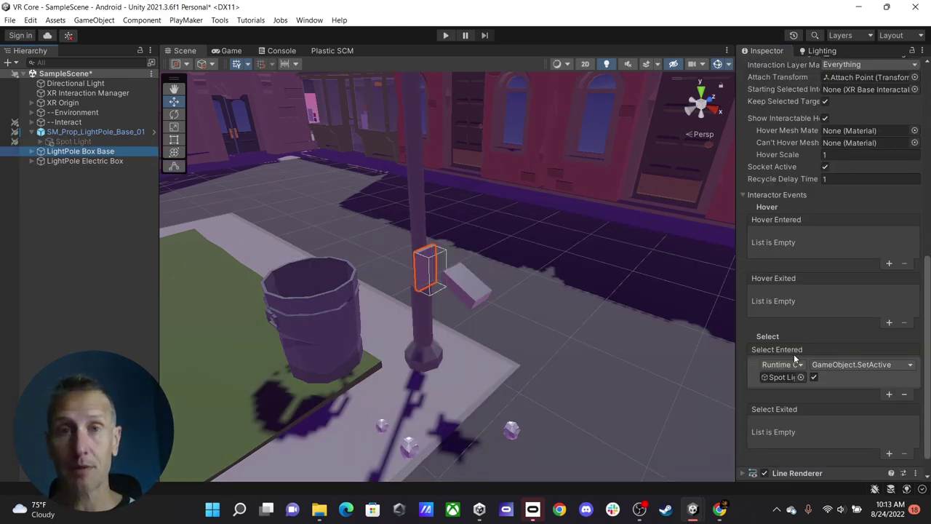
{"action": "left_click", "coordinate": [839, 383]}
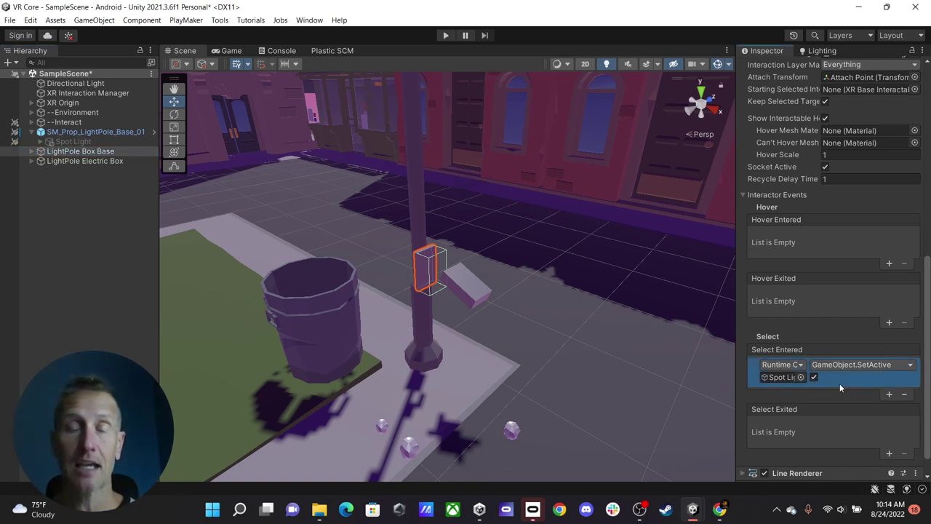
{"action": "scroll", "coordinate": [840, 375], "scroll_direction": "down", "scroll_amount": 2}
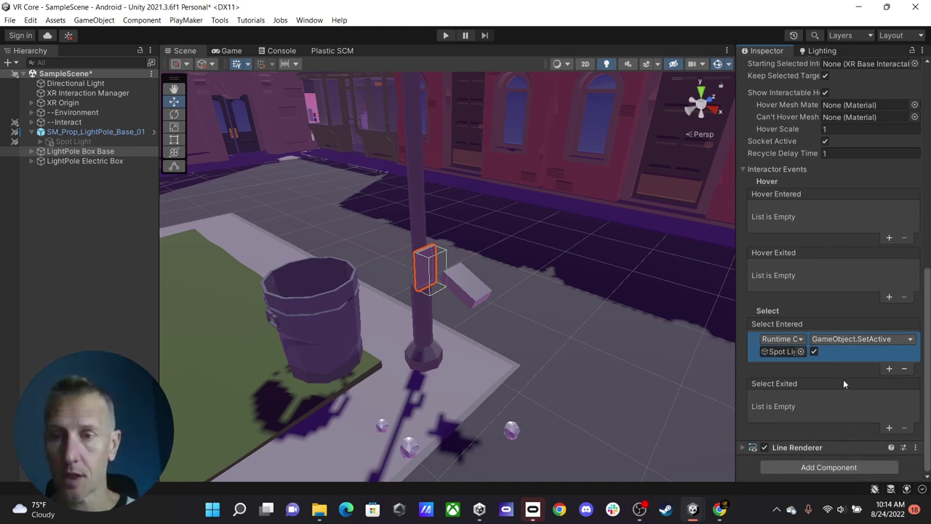
{"action": "left_click", "coordinate": [827, 467]}
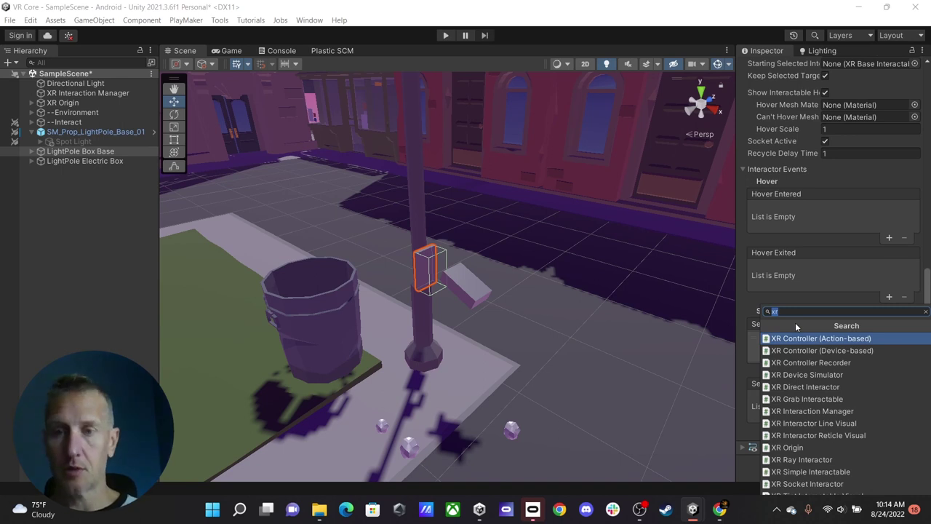
{"action": "type", "text": "aud"}
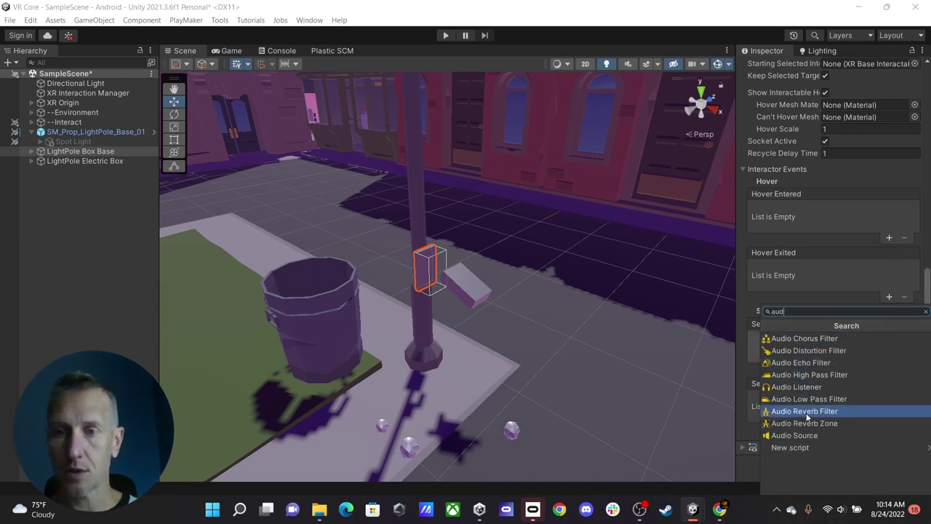
{"action": "left_click", "coordinate": [794, 434]}
Step: Set the Audio Source's Spatial Blend to 1 (fully 3D) and disable Play On Awake
{"action": "scroll", "coordinate": [787, 364], "scroll_direction": "down", "scroll_amount": 5}
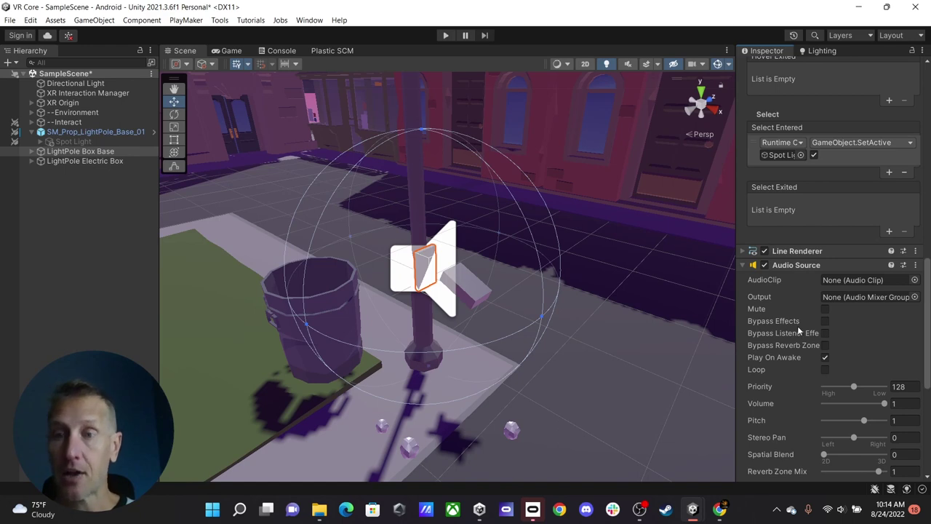
{"action": "scroll", "coordinate": [798, 328], "scroll_direction": "down", "scroll_amount": 3}
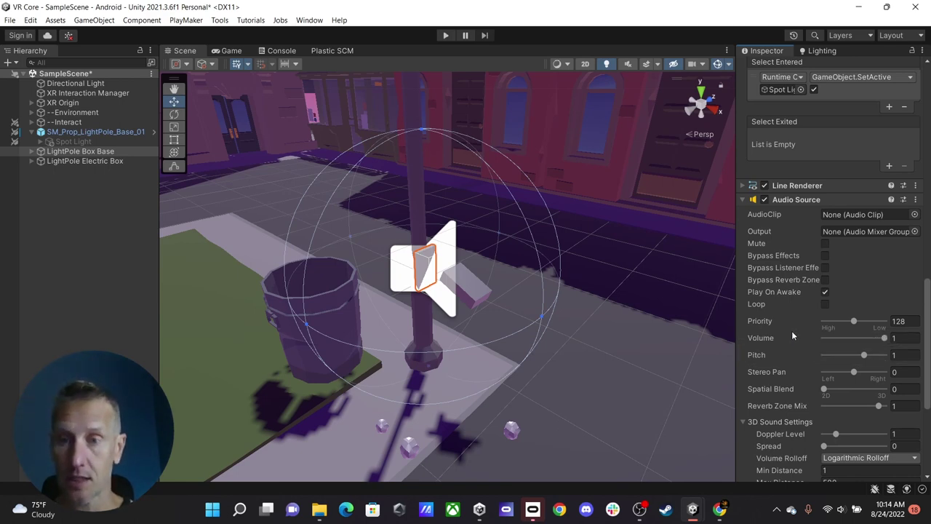
{"action": "scroll", "coordinate": [791, 331], "scroll_direction": "down", "scroll_amount": 3}
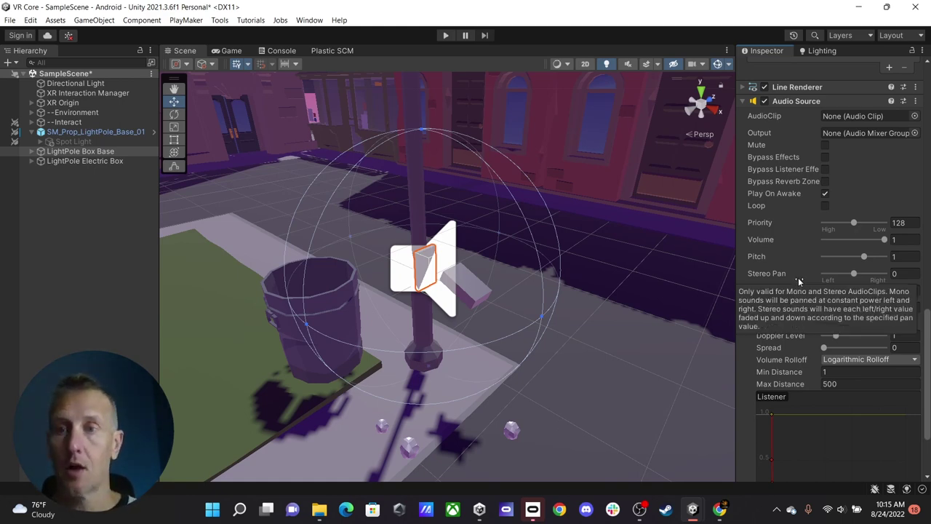
{"action": "left_click_drag", "start_coordinate": [824, 291], "coordinate": [889, 294]}
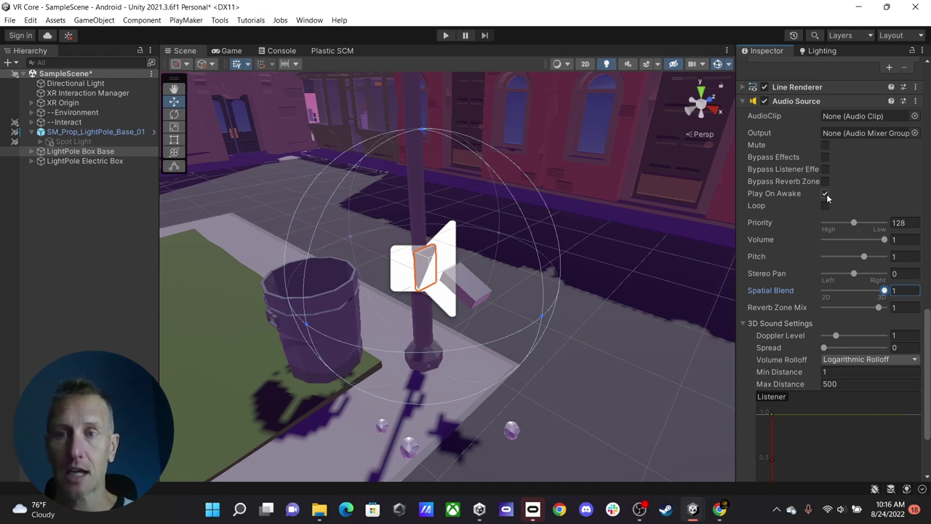
{"action": "left_click", "coordinate": [825, 193]}
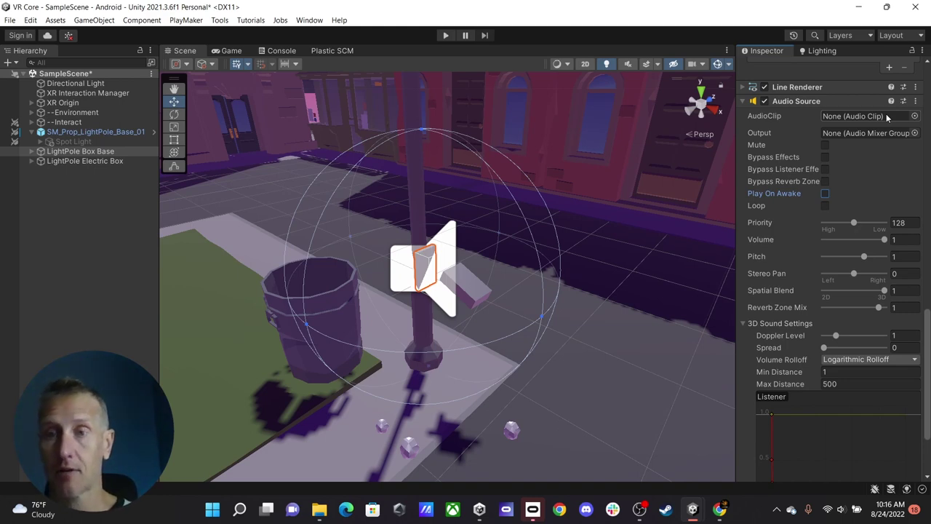
Step: Add a second Select Entered event targeting LightPole Box Base with the function AudioSource.PlayOneShot
{"action": "scroll", "coordinate": [812, 262], "scroll_direction": "up", "scroll_amount": 3}
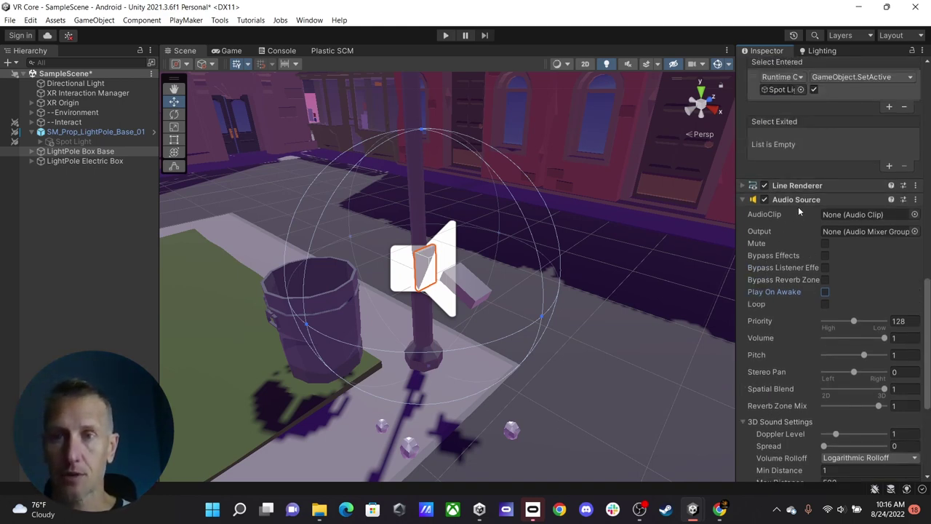
{"action": "scroll", "coordinate": [798, 205], "scroll_direction": "up", "scroll_amount": 3}
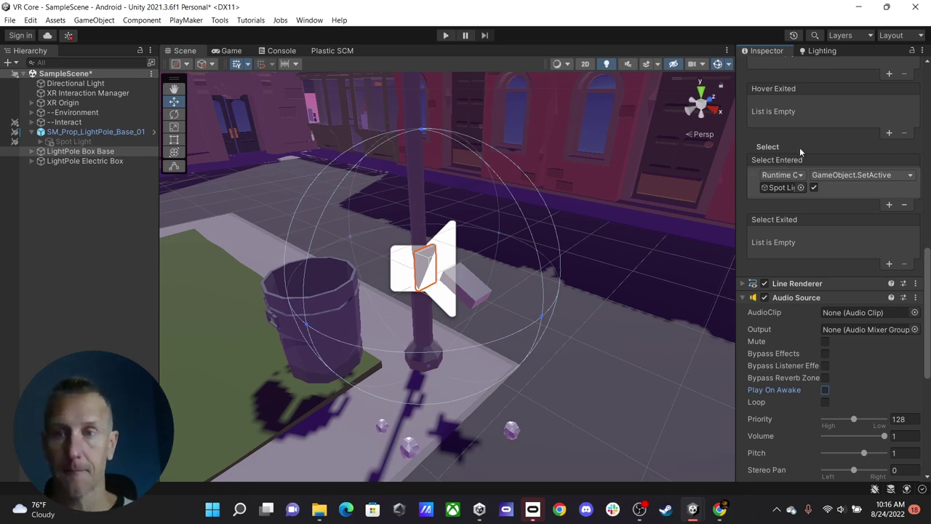
{"action": "left_click", "coordinate": [889, 204]}
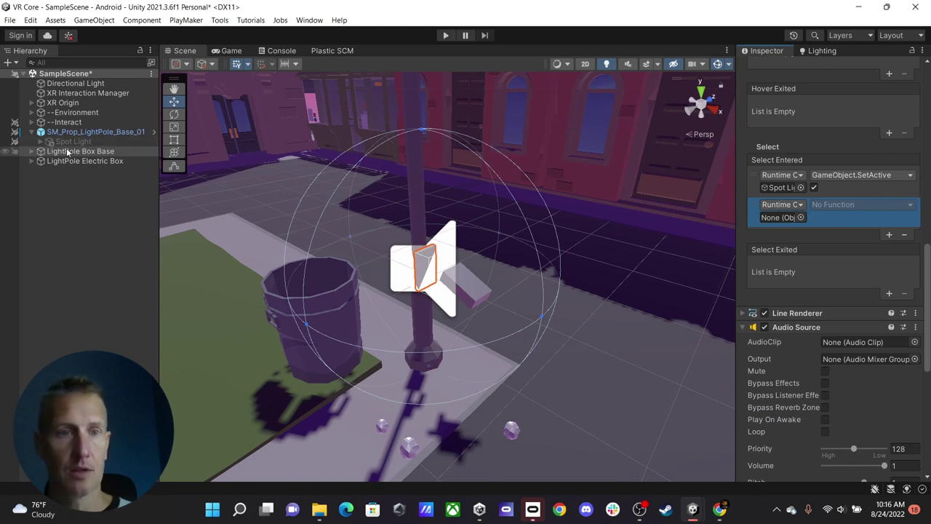
{"action": "left_click_drag", "start_coordinate": [72, 154], "coordinate": [782, 216]}
{"action": "left_click", "coordinate": [842, 204]}
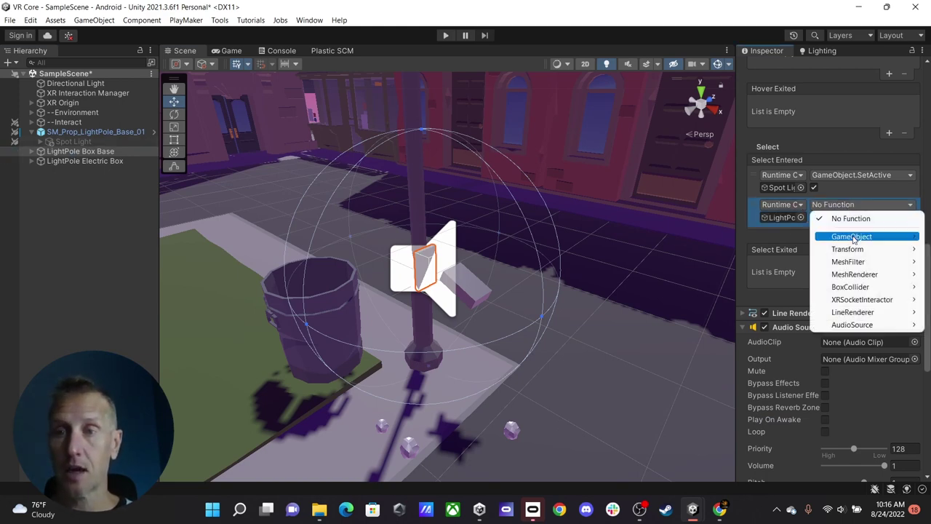
{"action": "mouse_move", "coordinate": [859, 325]}
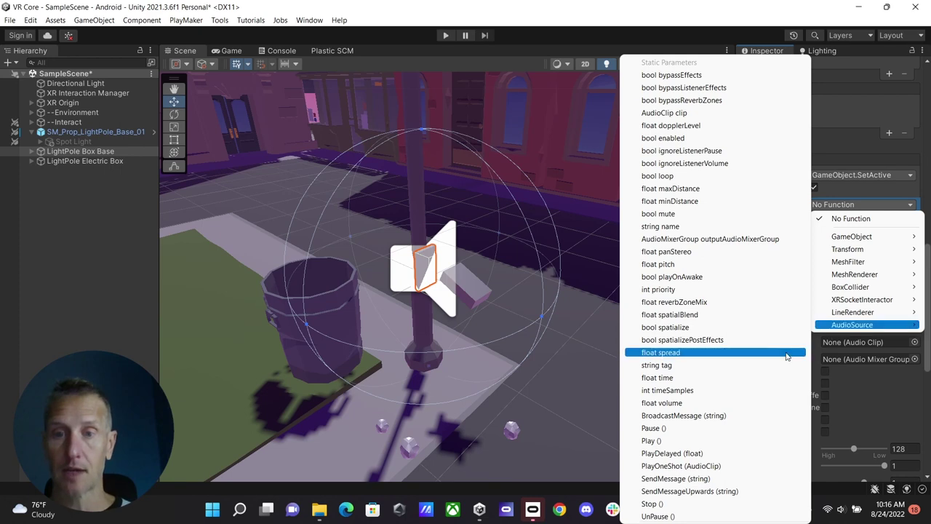
{"action": "left_click", "coordinate": [668, 466]}
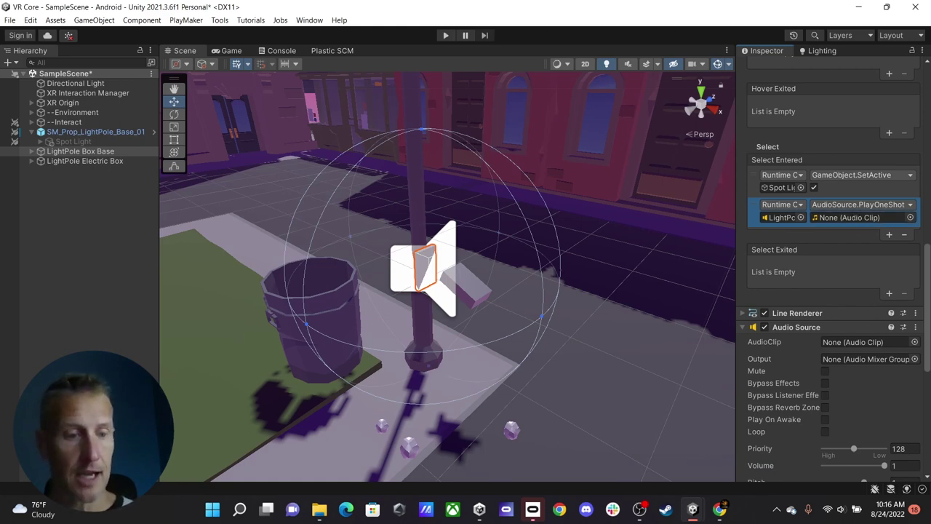
Step: Assign the electricity audio clip to the PlayOneShot event and test the scene in Play mode
{"action": "left_click", "coordinate": [910, 218]}
{"action": "left_click_drag", "start_coordinate": [603, 214], "coordinate": [376, 98]}
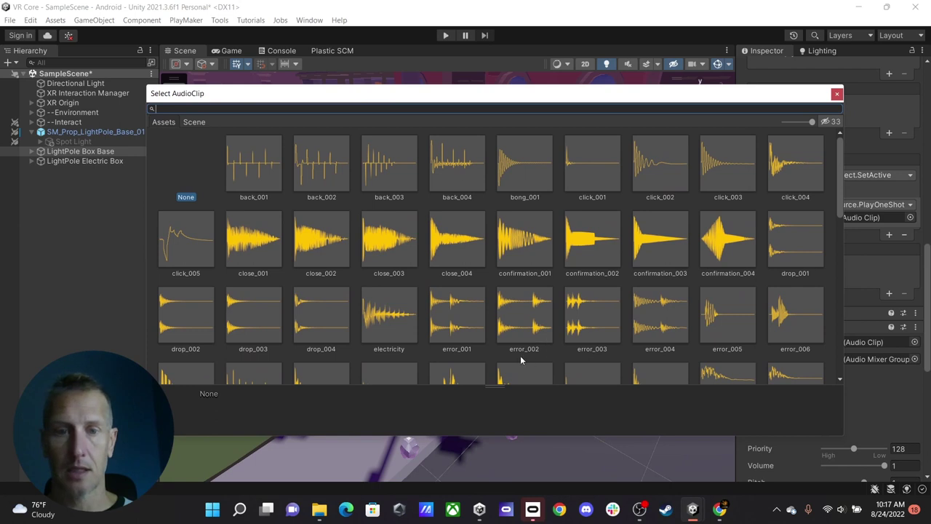
{"action": "left_click", "coordinate": [393, 324]}
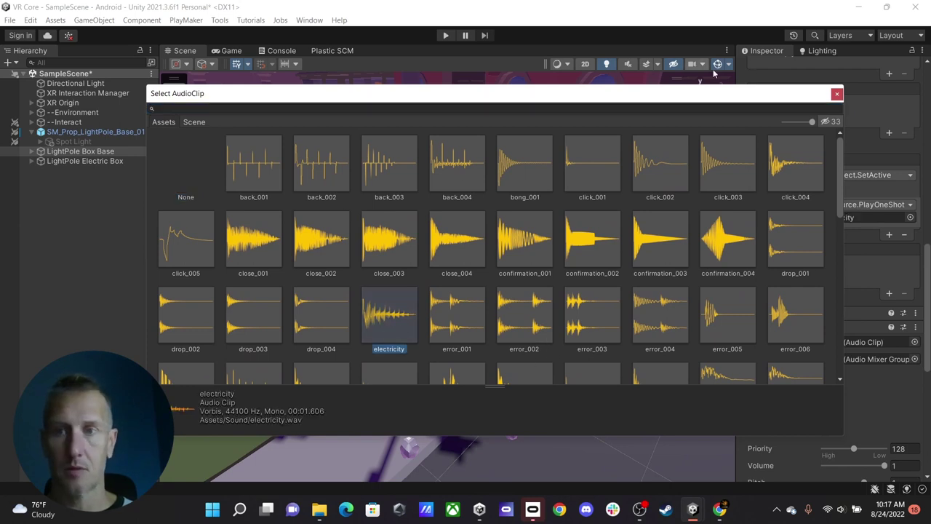
{"action": "left_click", "coordinate": [836, 93]}
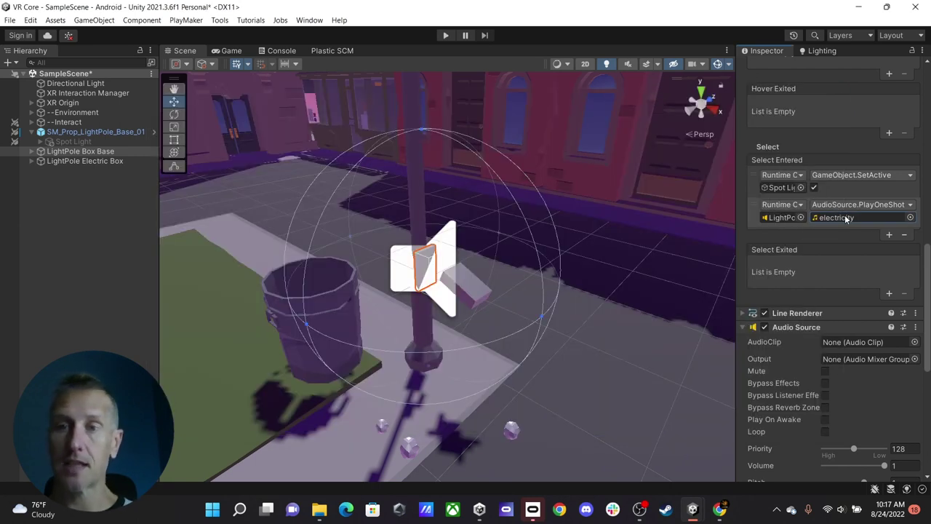
{"action": "left_click", "coordinate": [445, 36]}
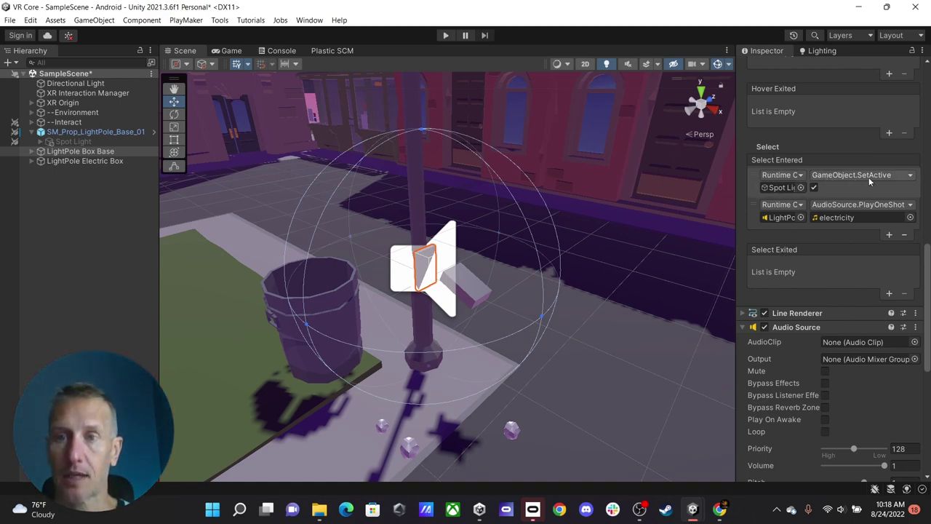
Step: Add a Select Exited event that calls GameObject.SetActive on the Spot Light with its value disabled, and run the scene in Play mode
{"action": "left_click", "coordinate": [888, 294]}
{"action": "left_click", "coordinate": [71, 144]}
{"action": "left_click_drag", "start_coordinate": [71, 144], "coordinate": [778, 277]}
{"action": "left_click", "coordinate": [848, 266]}
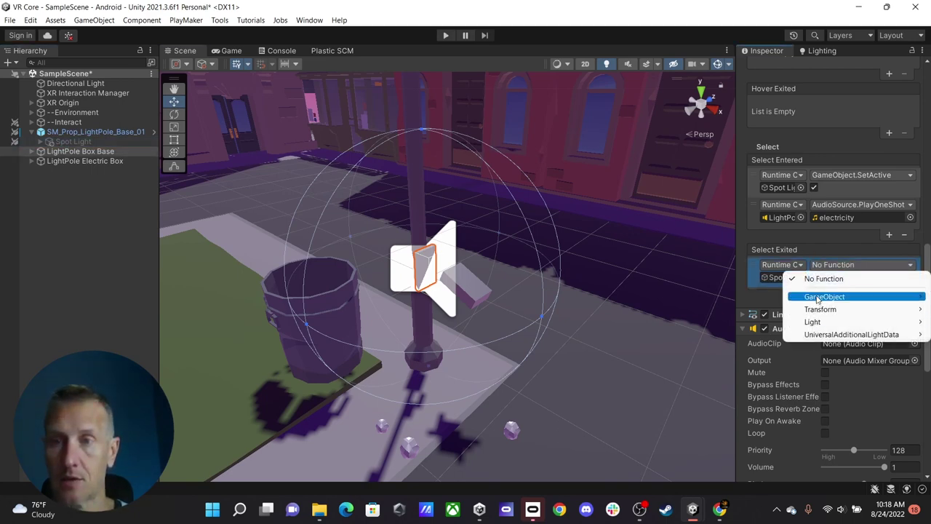
{"action": "mouse_move", "coordinate": [818, 297]}
{"action": "left_click", "coordinate": [698, 399]}
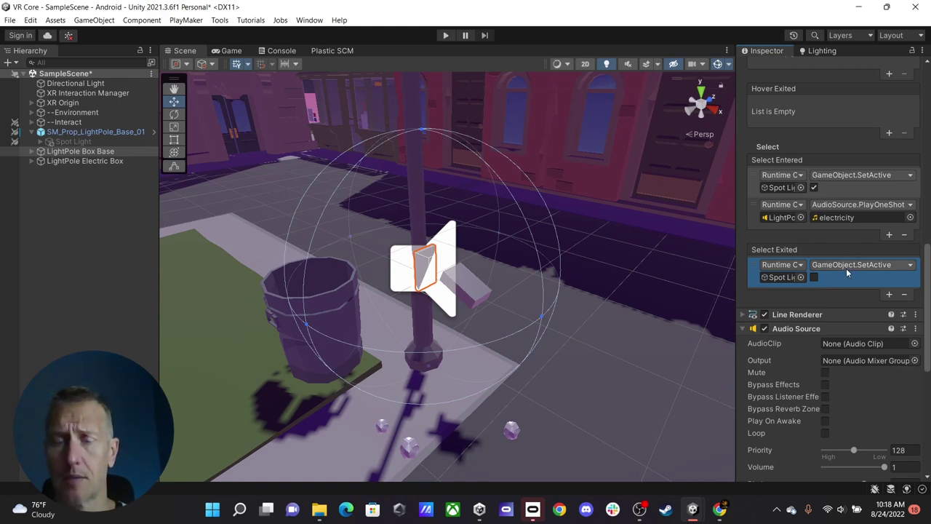
{"action": "left_click", "coordinate": [446, 36]}
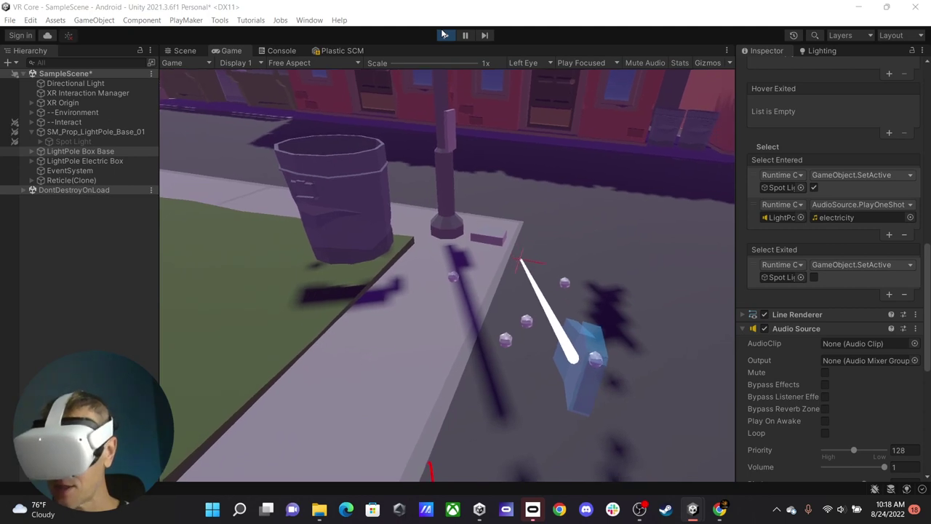